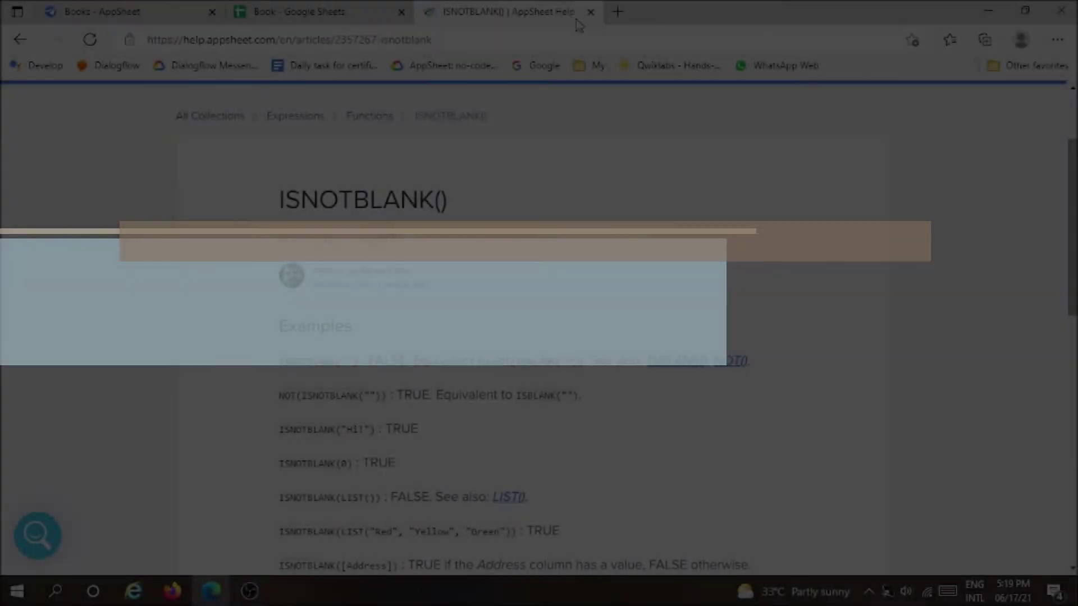
- Switch to the Book spreadsheet and show its Tools > AppSheet 'Create an app' option
left_click_drag(749, 360, 638, 366)
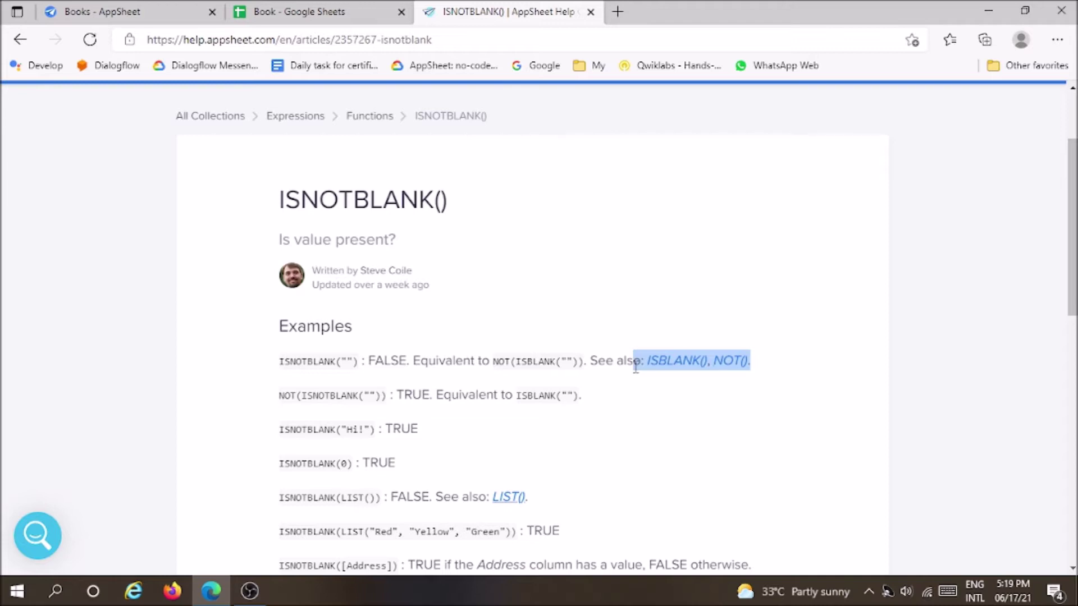
left_click(775, 215)
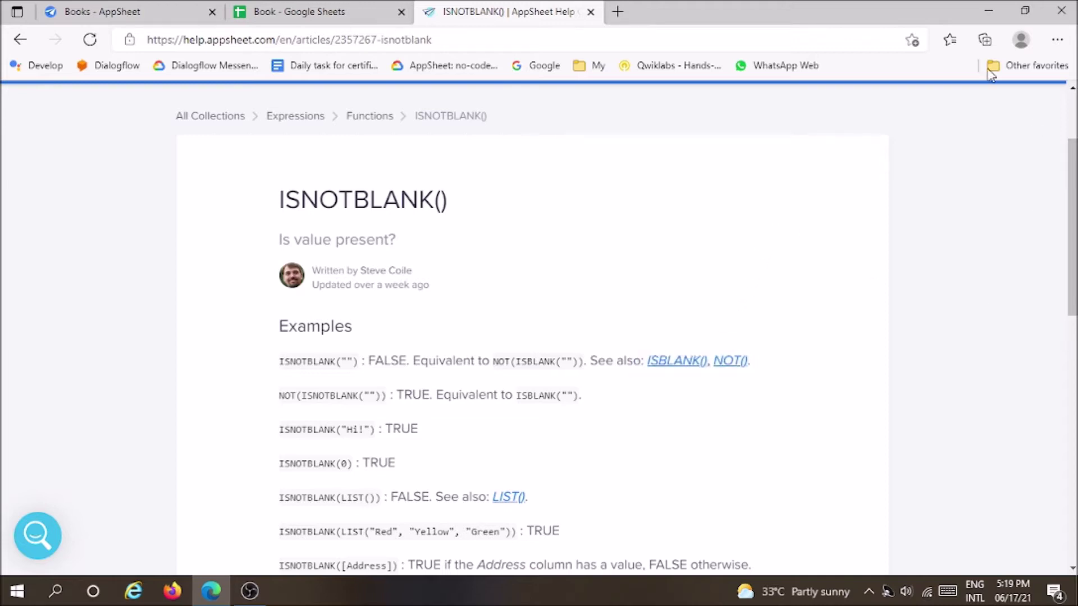
left_click(271, 10)
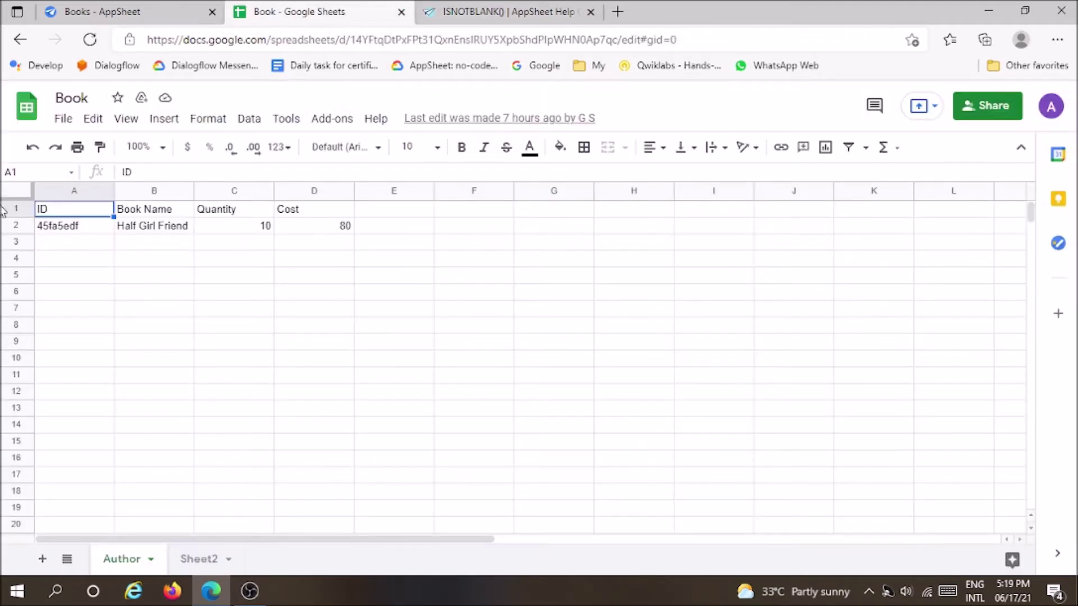
left_click(286, 118)
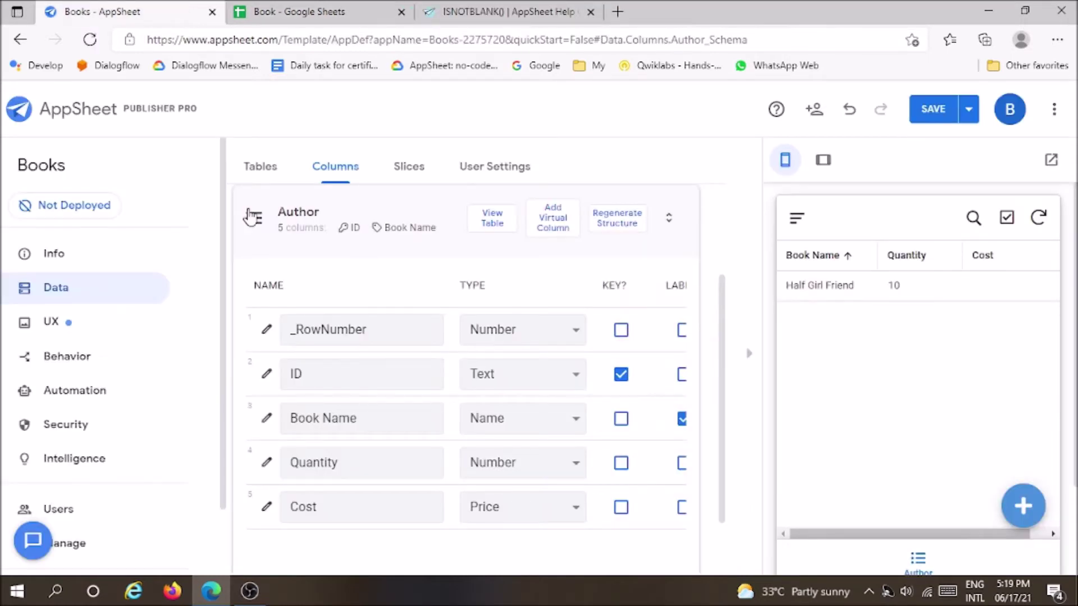
- Re-expand the Author table to list its ID, Book Name, Quantity and Cost columns
left_click(253, 217)
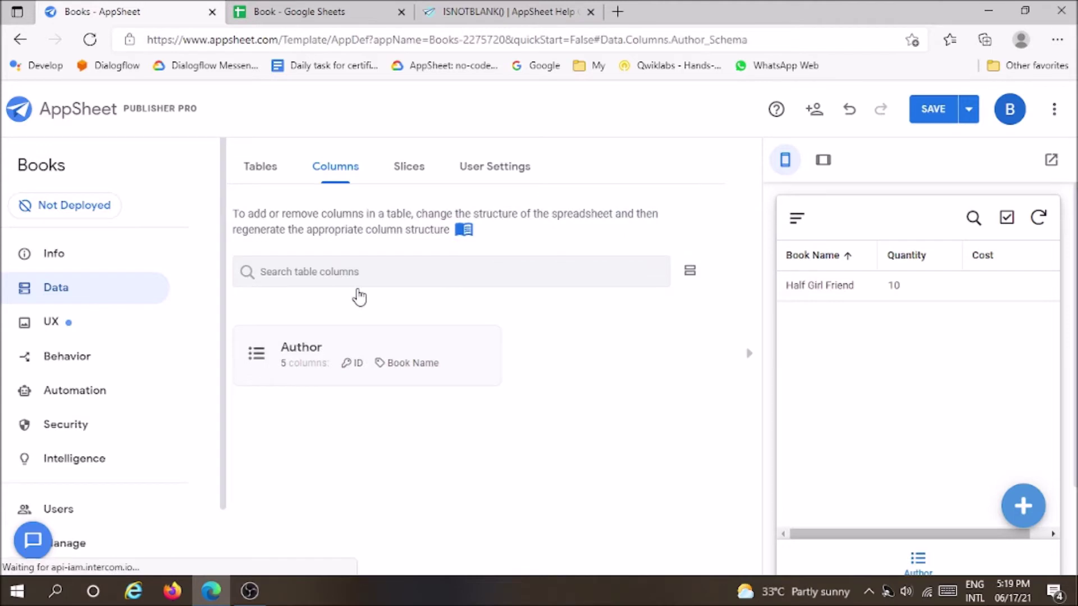
left_click(367, 354)
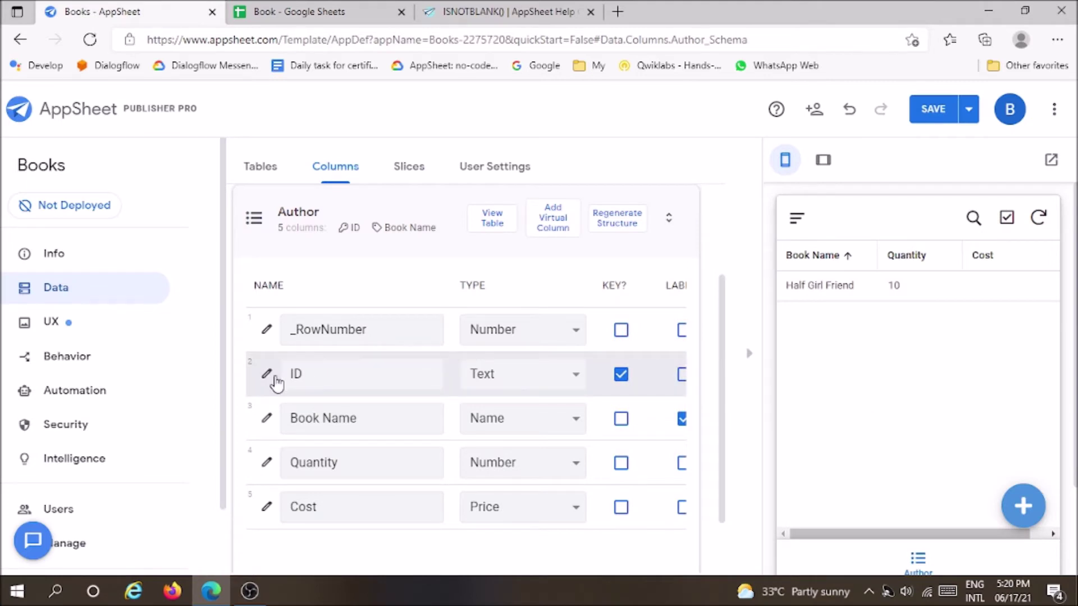
- Check that the ID column's Auto Compute initial value is UNIQUEID(), then close its settings
left_click(268, 374)
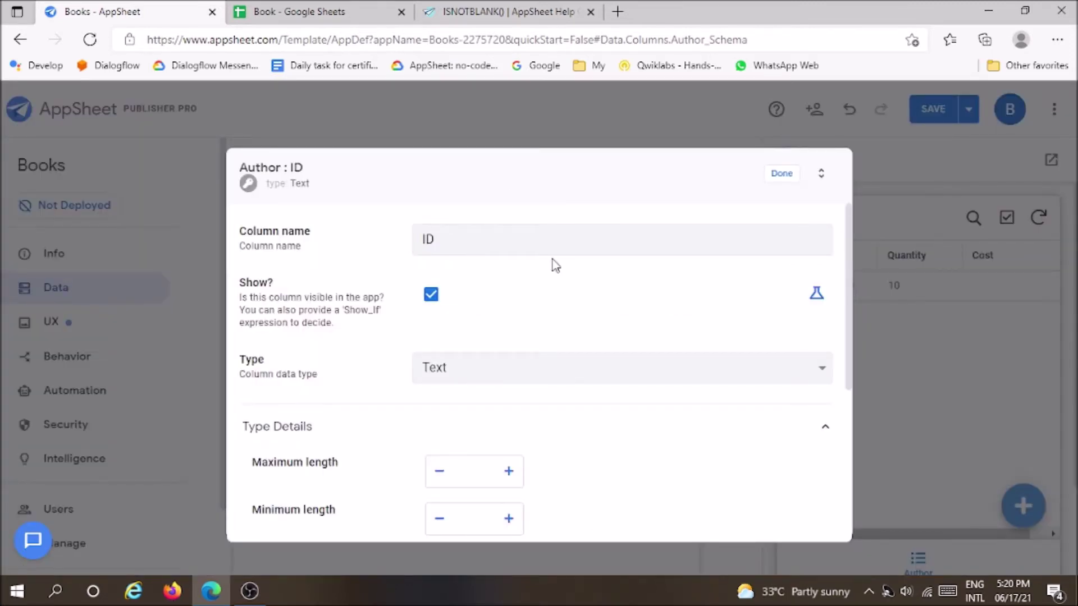
scroll(554, 264, "down", 4)
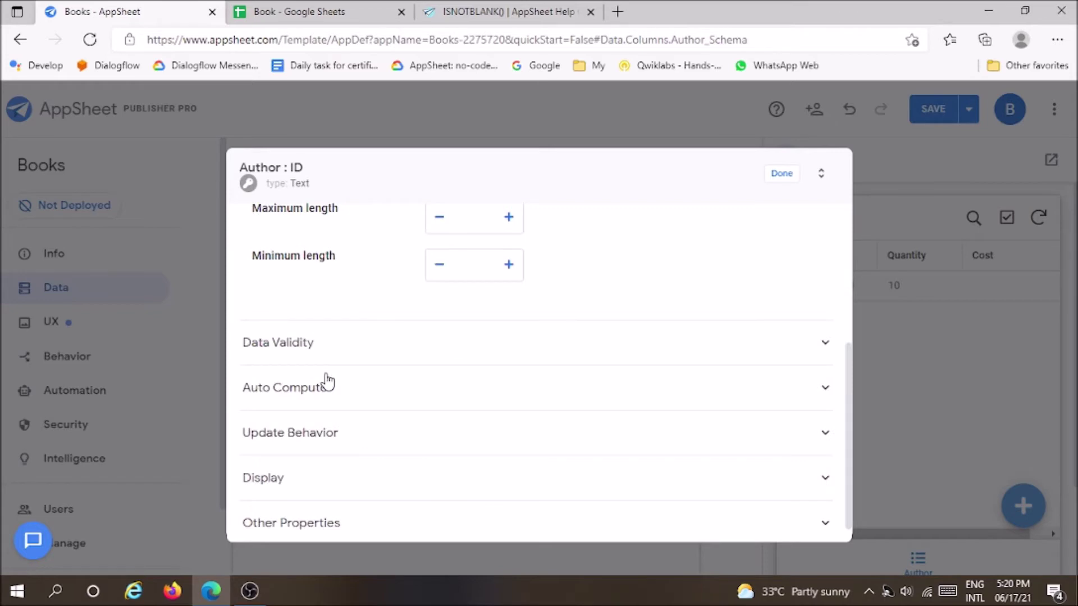
left_click(328, 387)
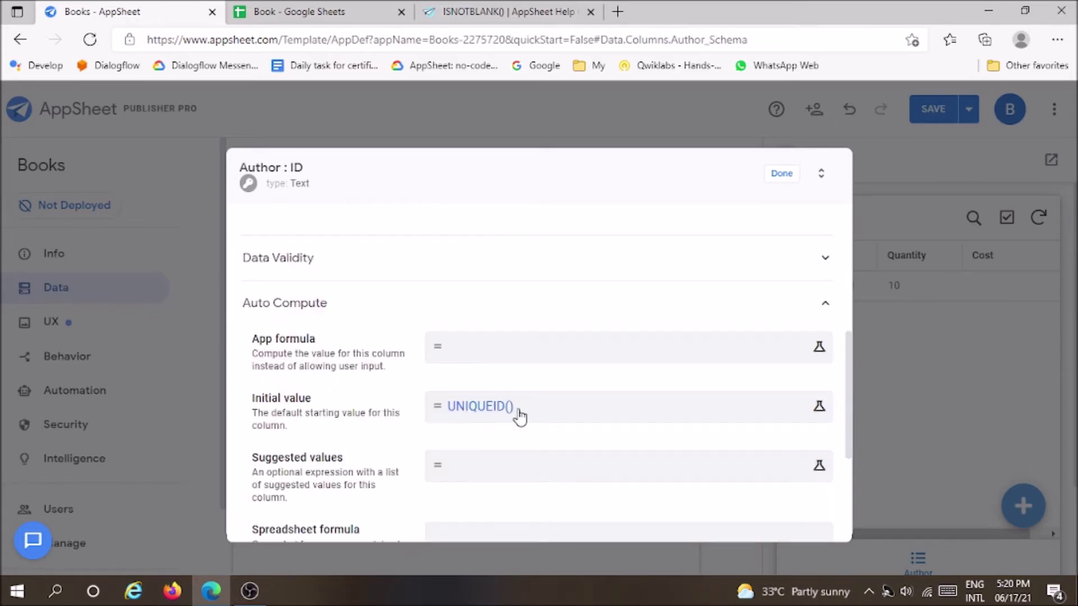
left_click(780, 175)
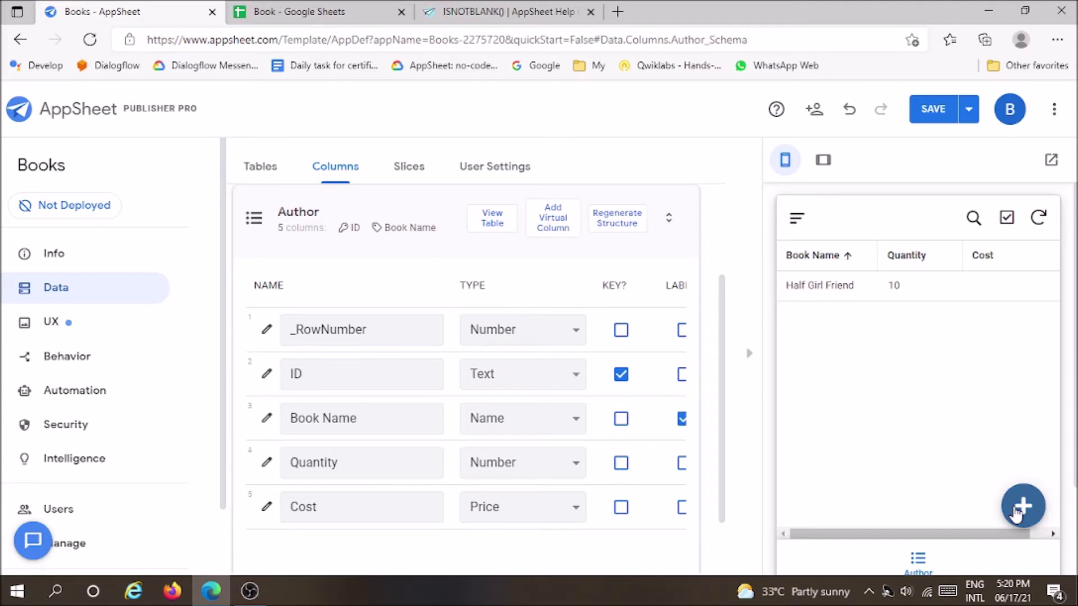
- Preview a new Author record and inspect its auto-generated ID value
left_click(1021, 506)
mouse_move(830, 310)
left_mouse_down()
mouse_move(777, 329)
mouse_move(787, 337)
left_mouse_up()
left_click(892, 316)
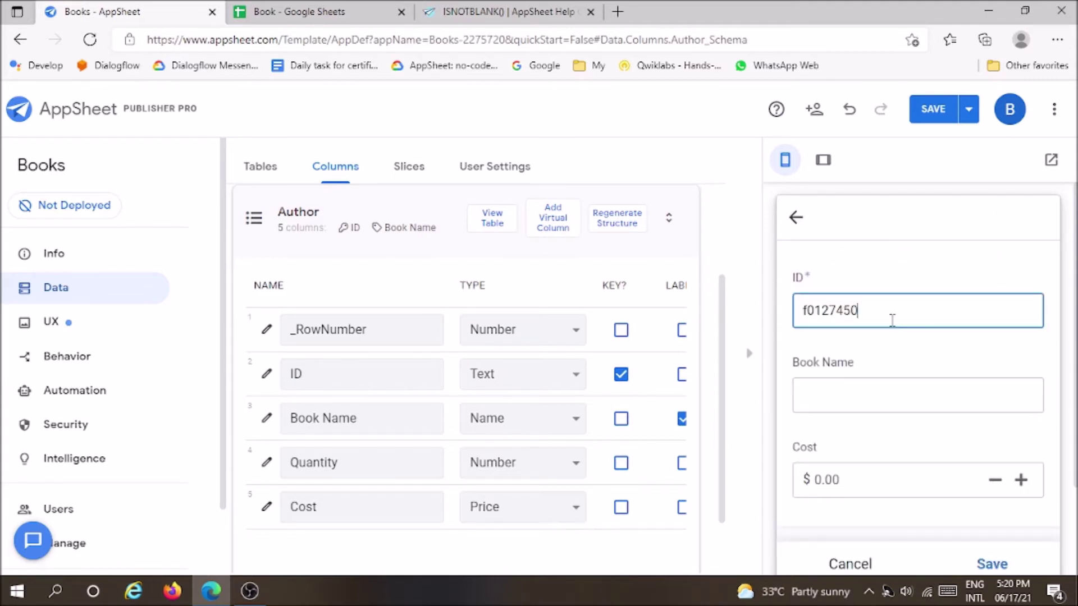
double_click(892, 316)
left_click(894, 316)
left_click(796, 217)
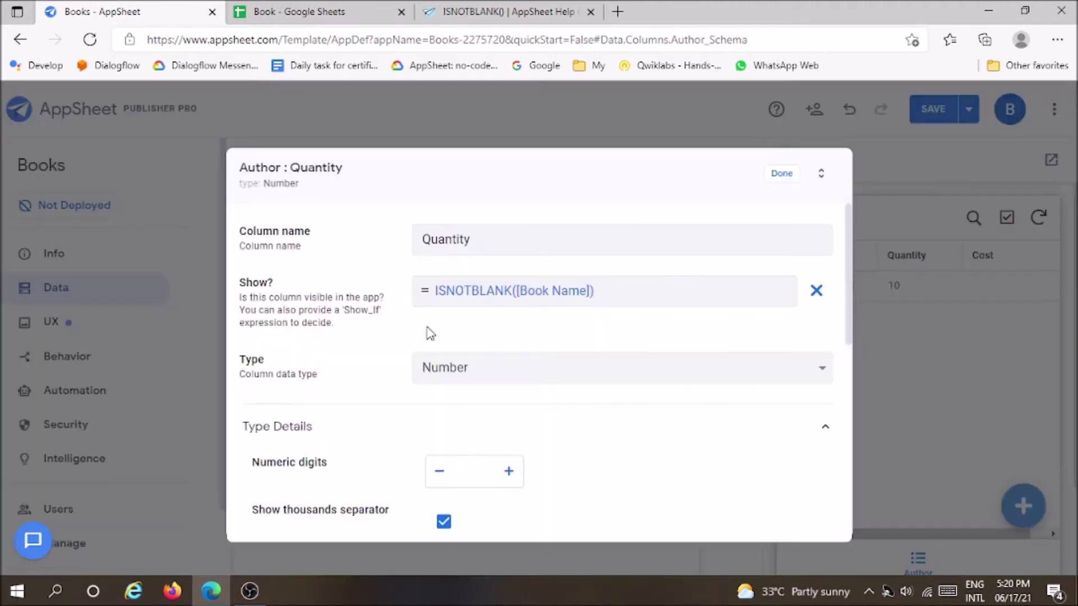
- Save Quantity's Show? condition ISNOTBLANK([Book Name]) and start a new preview record
left_click(498, 295)
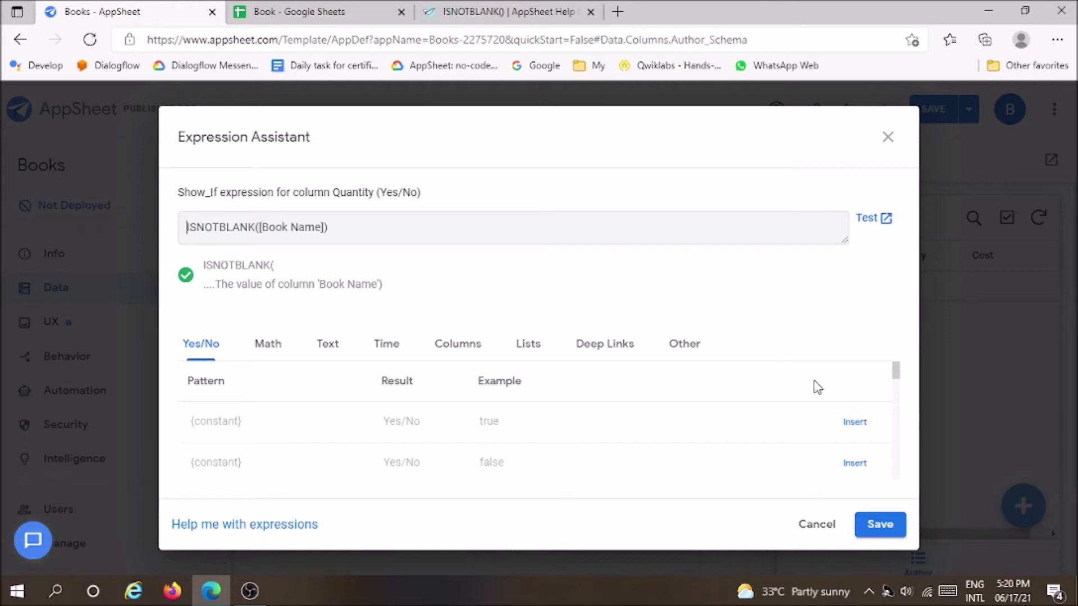
left_click(883, 523)
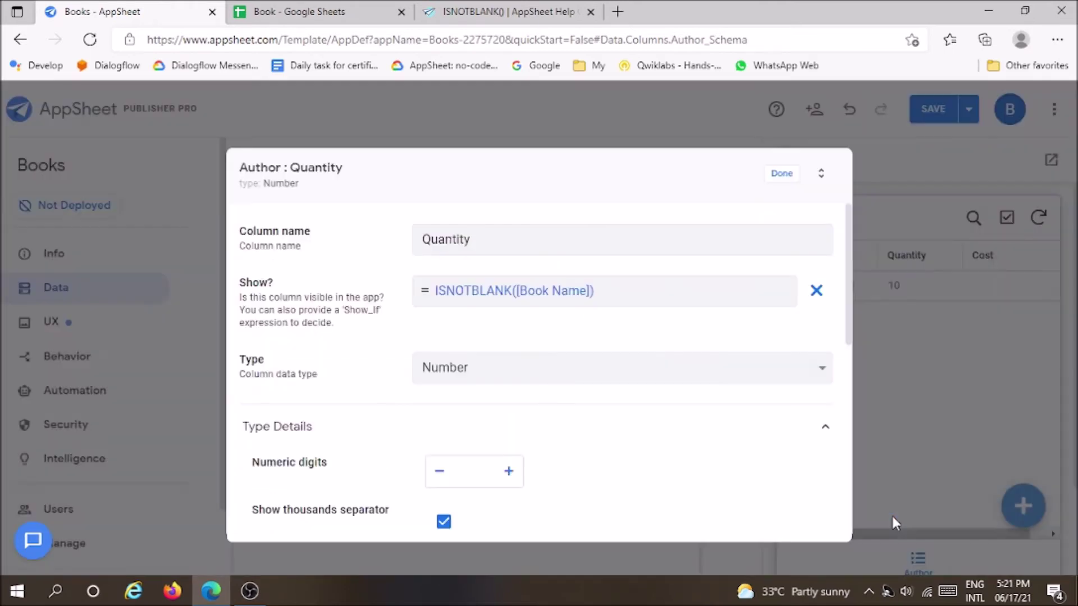
left_click(781, 174)
left_click(1024, 506)
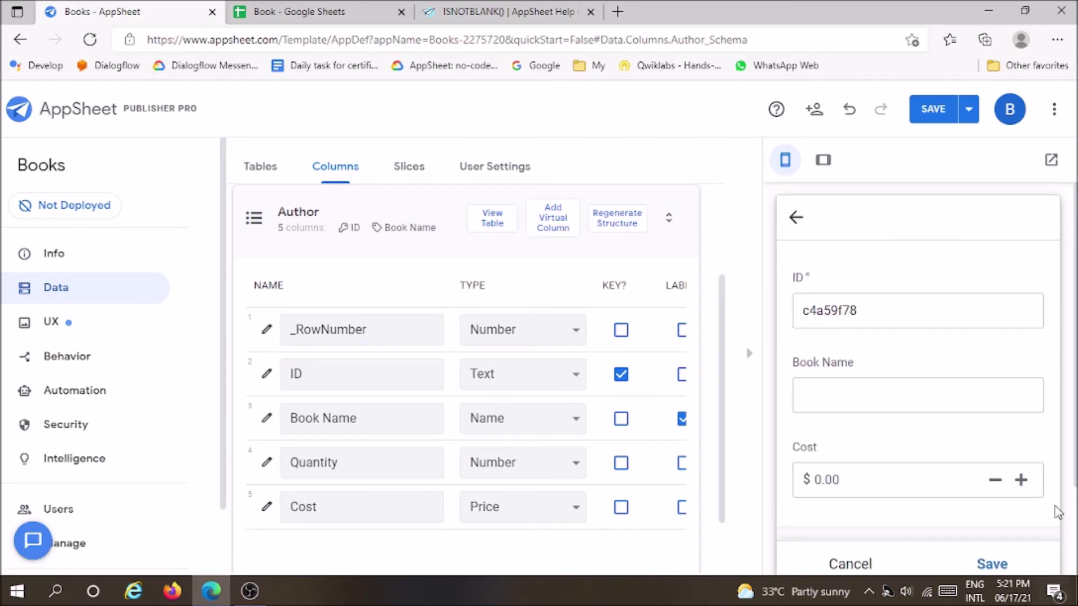
- Enter book name 'Test' so Quantity appears, then delete it so Quantity hides
left_click(896, 396)
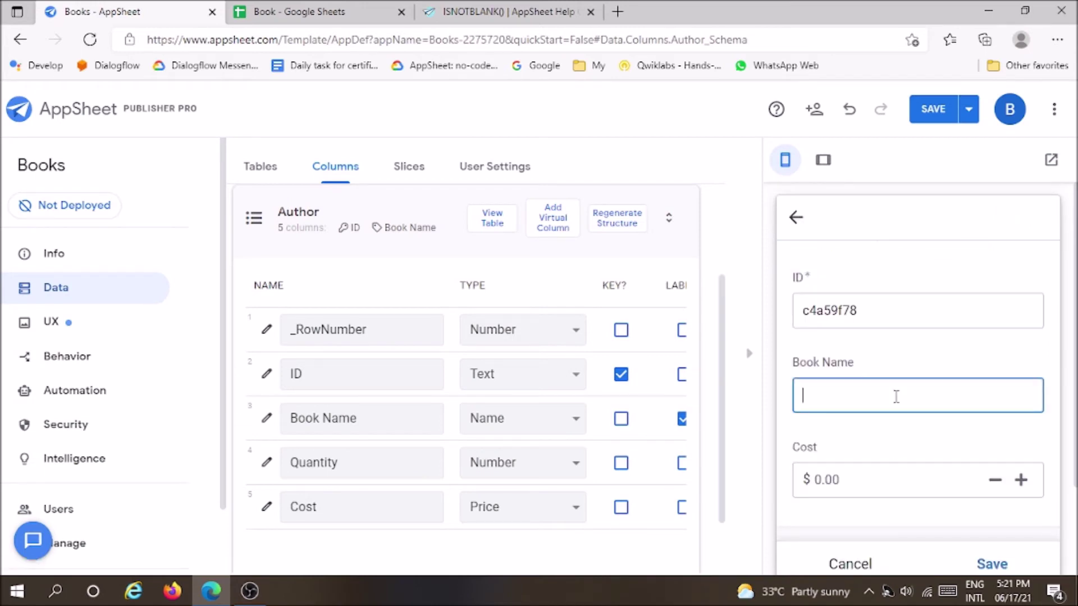
type("Test")
left_click(893, 438)
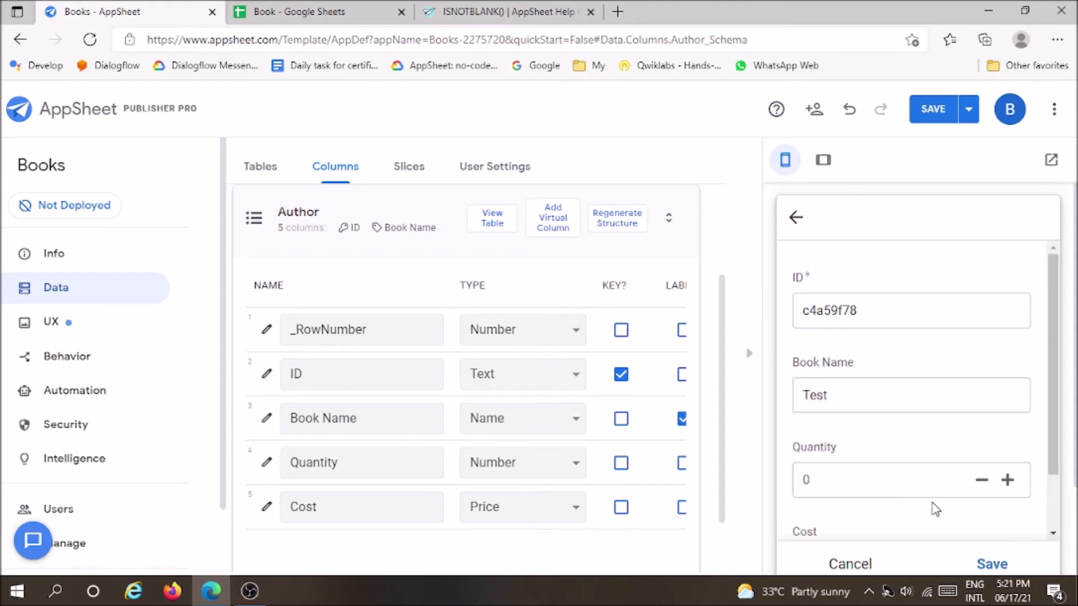
left_click(810, 479)
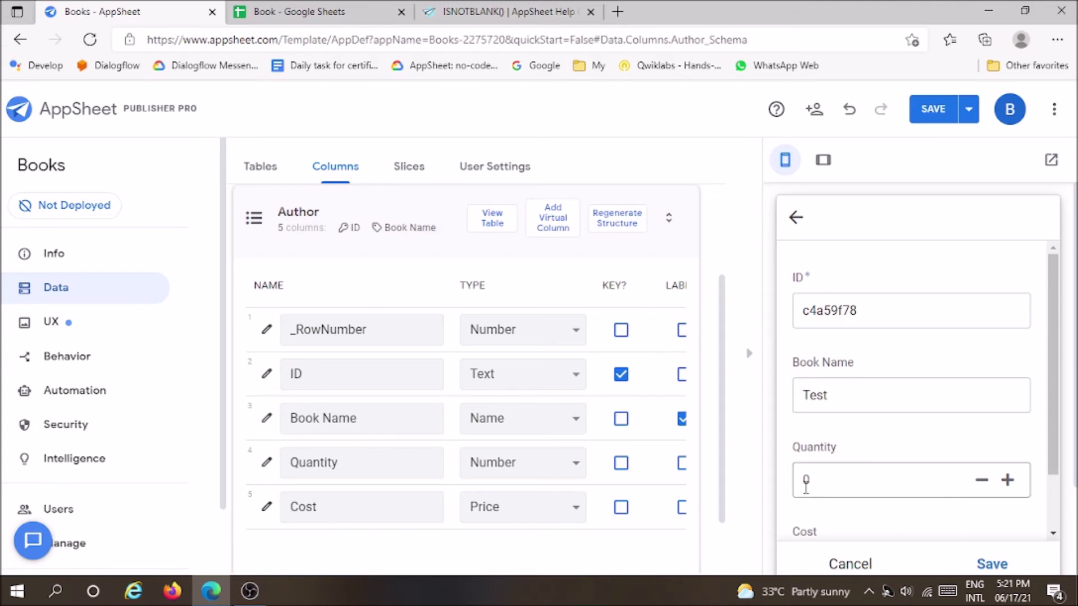
double_click(856, 396)
key("BackSpace")
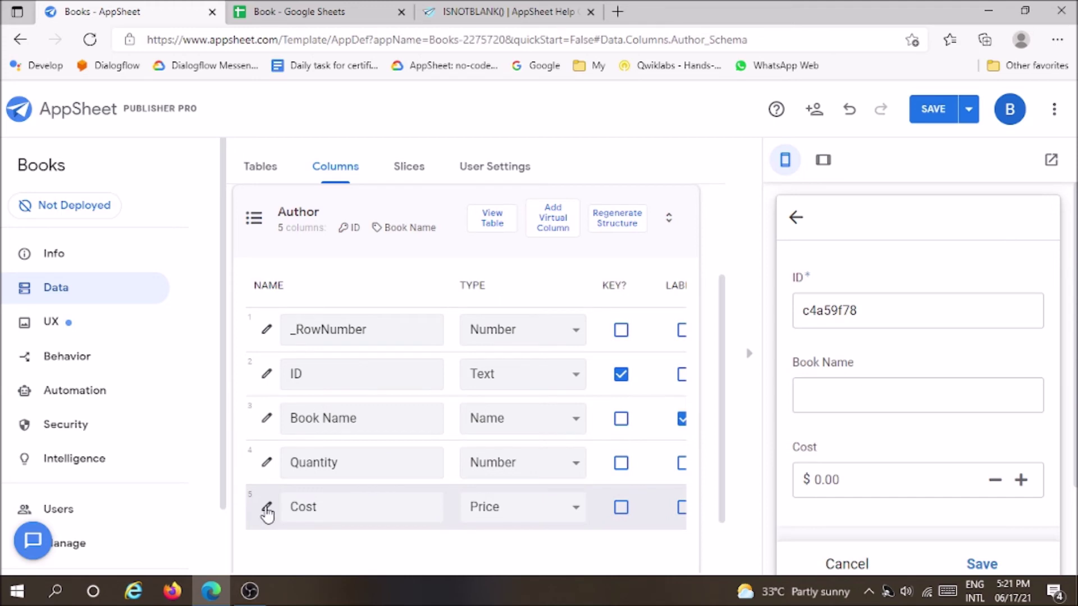
left_click(267, 509)
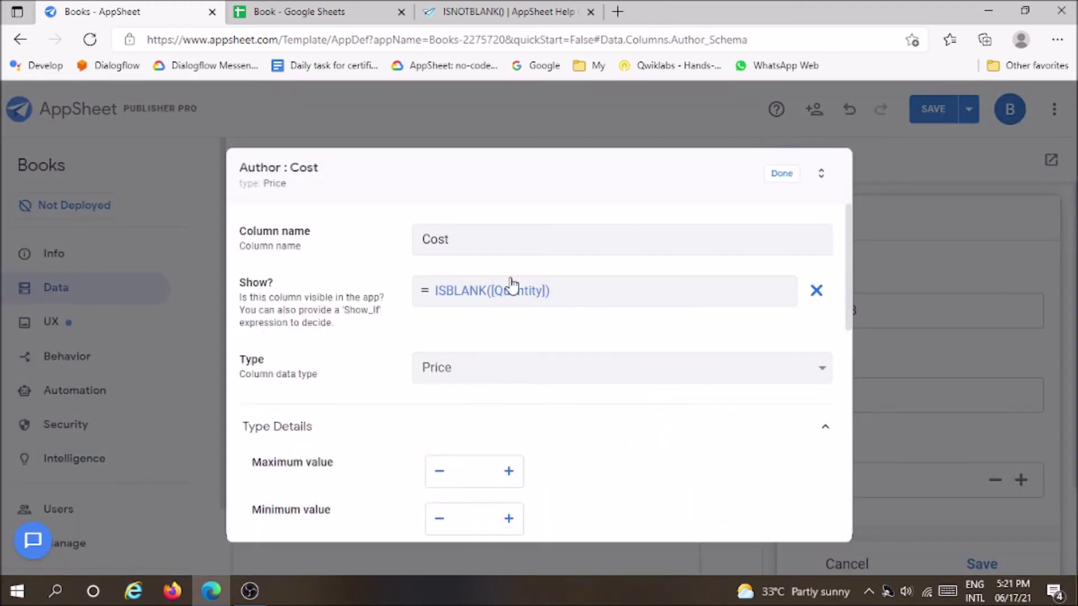
left_click(511, 290)
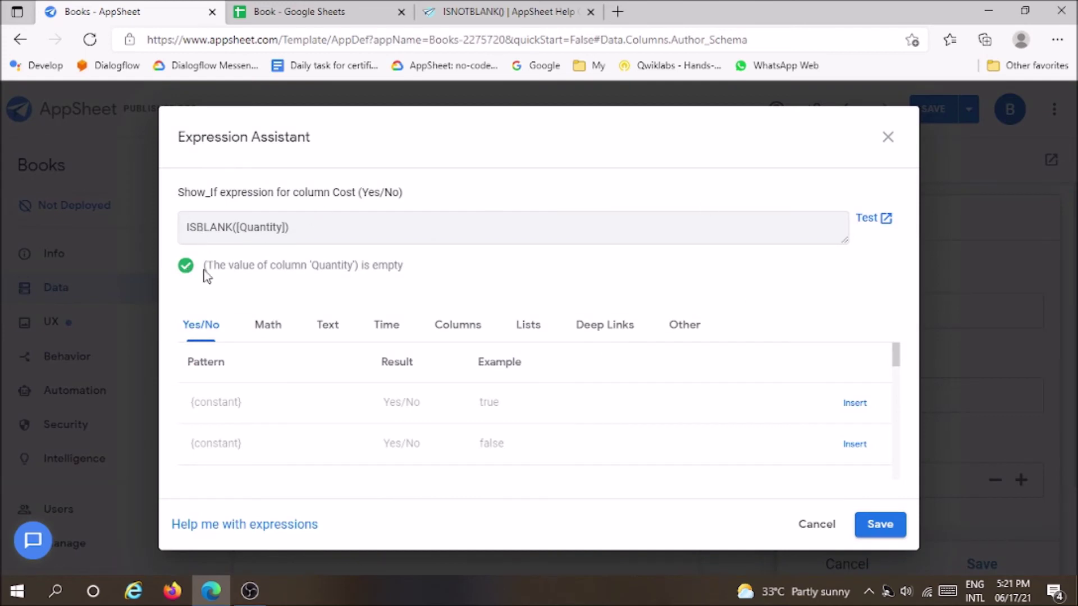
left_click_drag(204, 266, 430, 281)
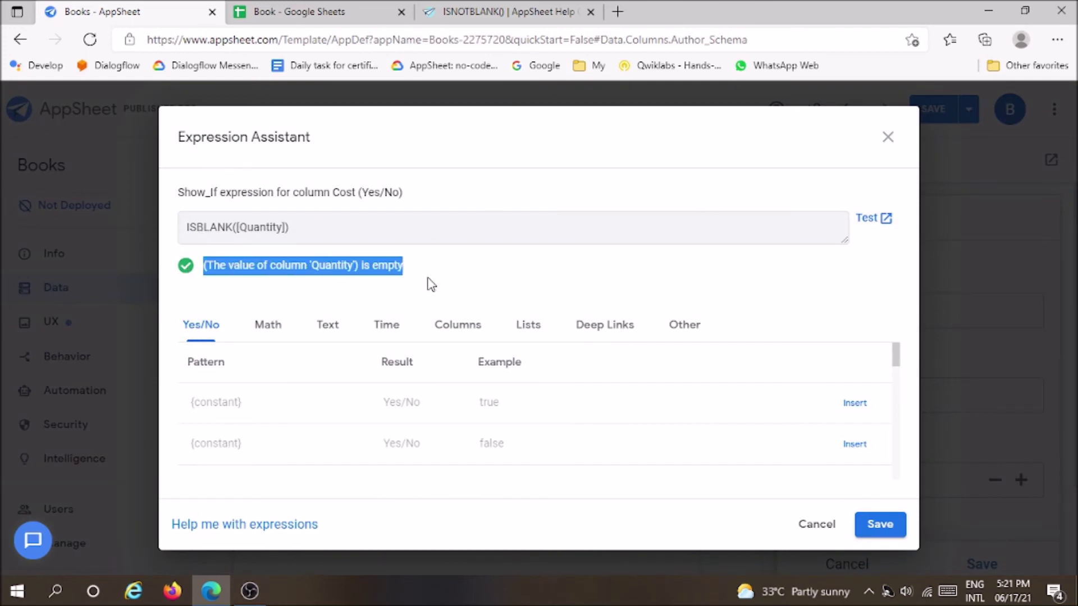
left_click(874, 524)
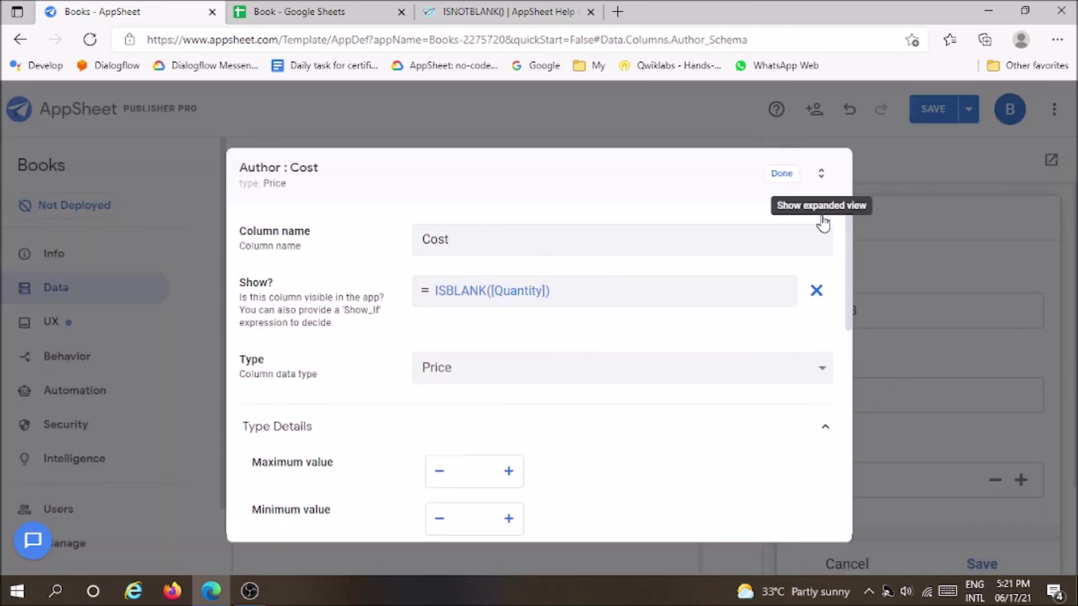
left_click(946, 367)
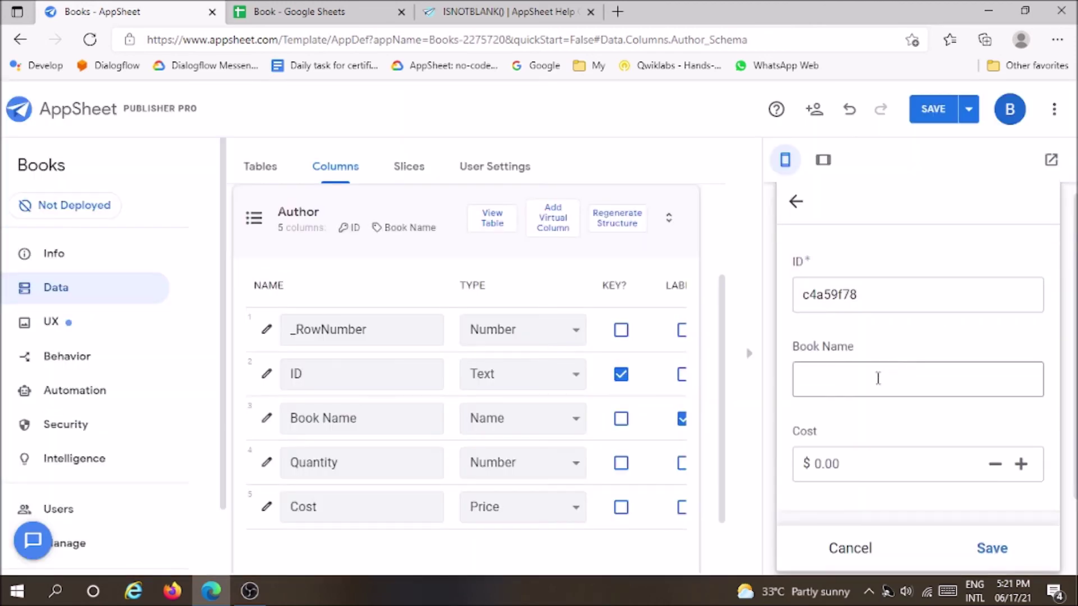
- Name the preview book 'Test', set Quantity to 5 then 0, and check that Cost appears
left_click(870, 378)
left_click(878, 295)
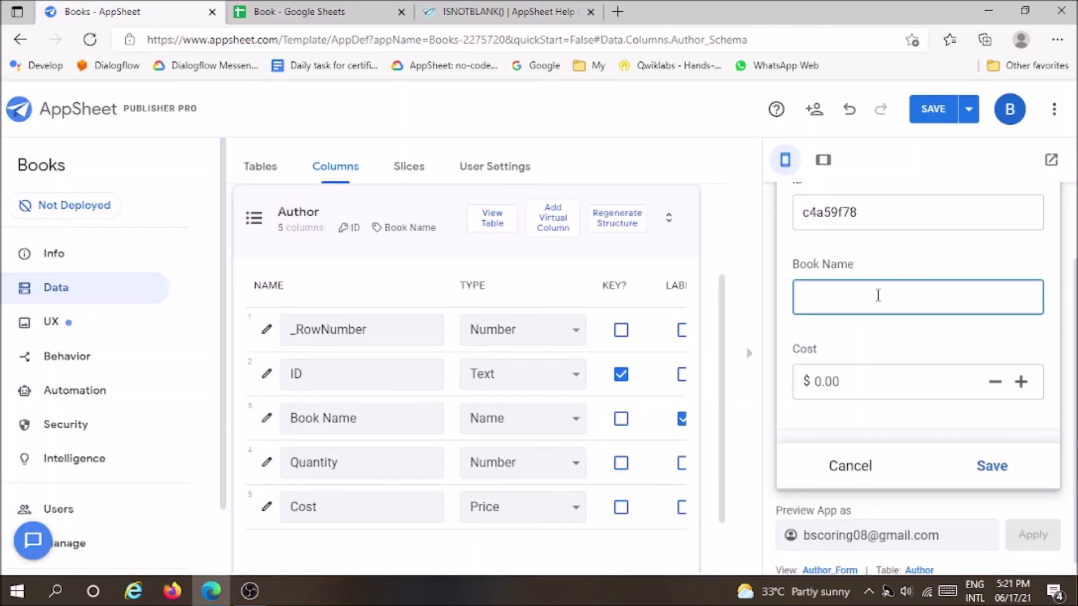
type("Test")
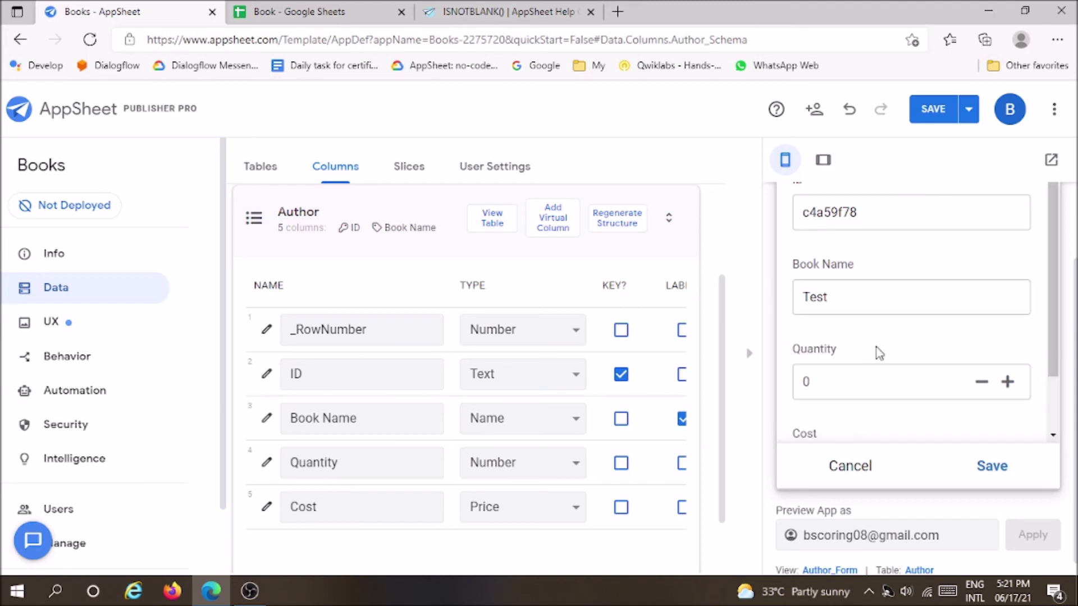
left_click(859, 380)
type("5")
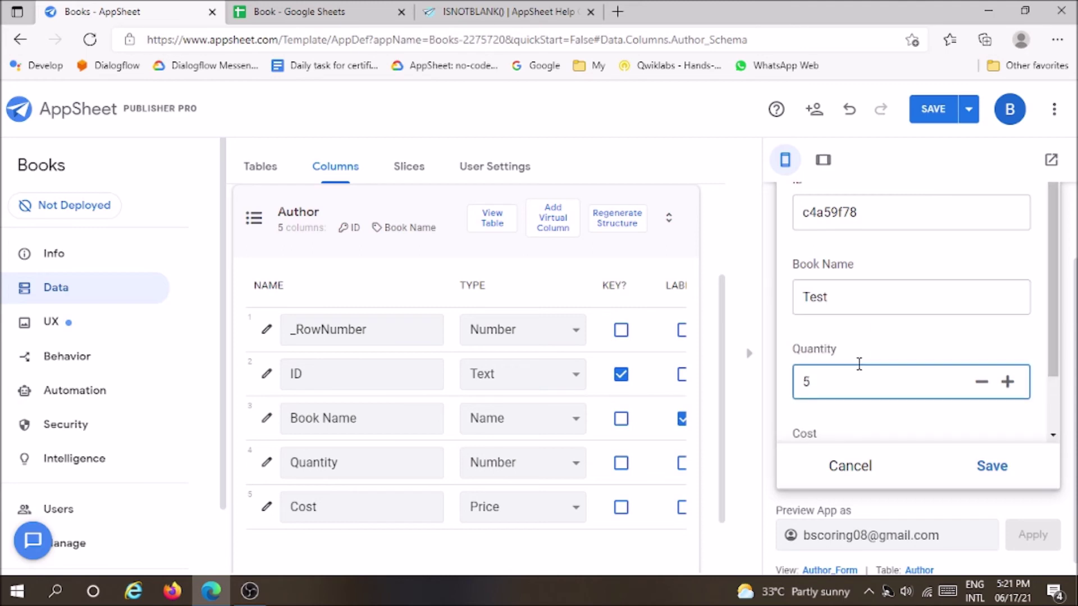
left_click(864, 416)
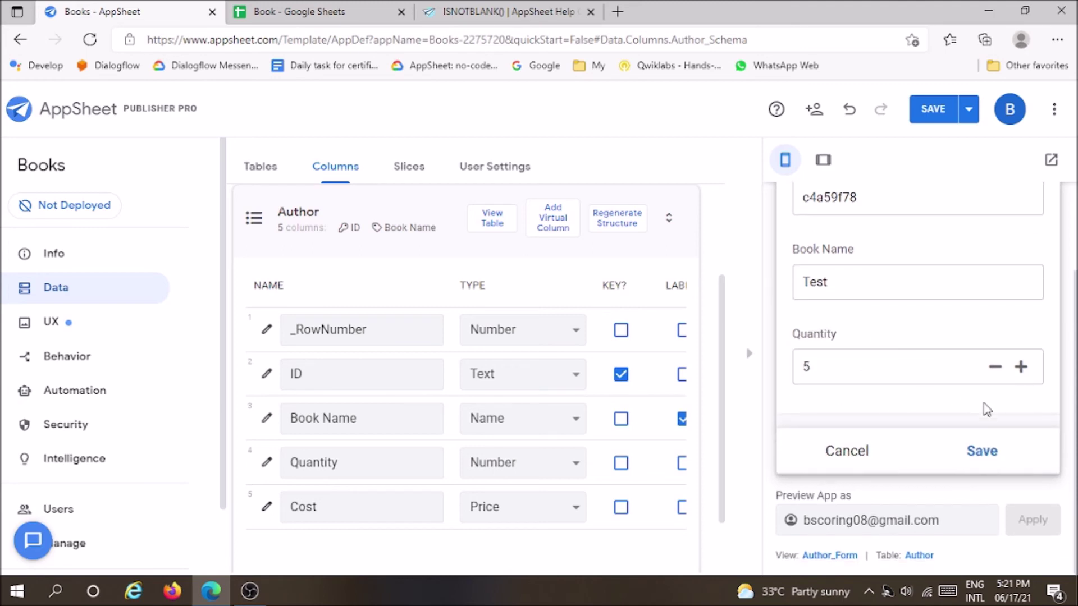
left_click(847, 371)
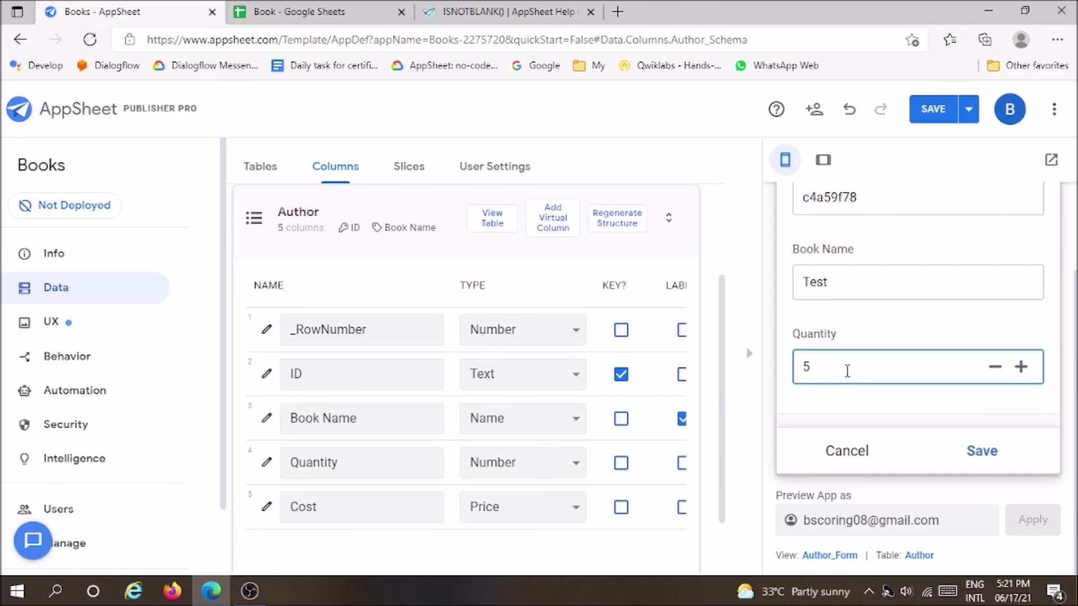
left_click(859, 397)
scroll(859, 398, "down", 2)
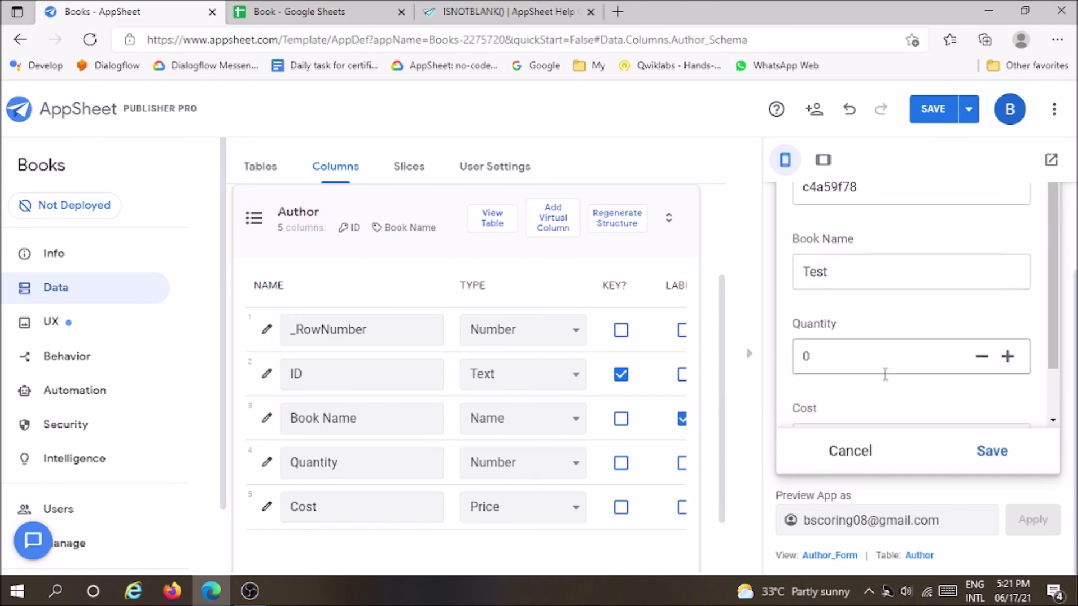
left_click(879, 377)
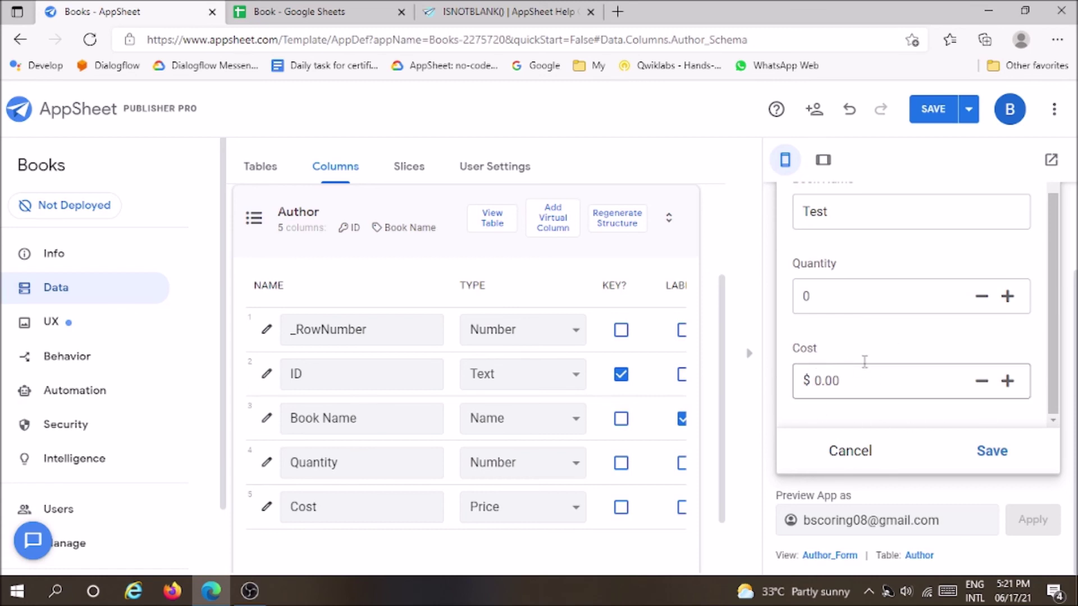
scroll(861, 368, "up", 2)
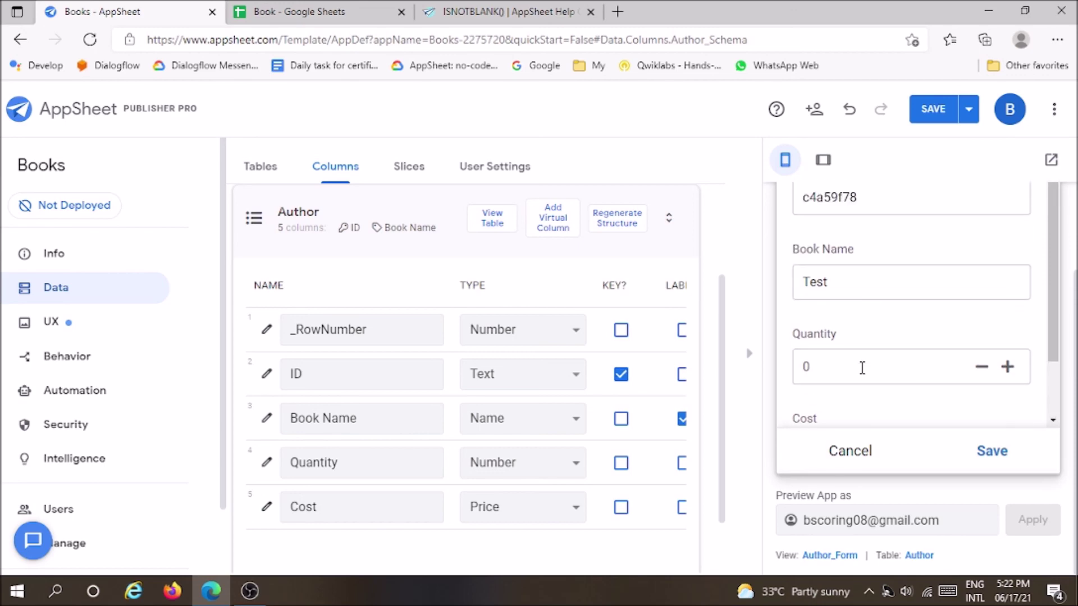
scroll(472, 337, "up", 4)
- Read the ISNOTBLANK() help article down to its Return Value section
left_click(552, 12)
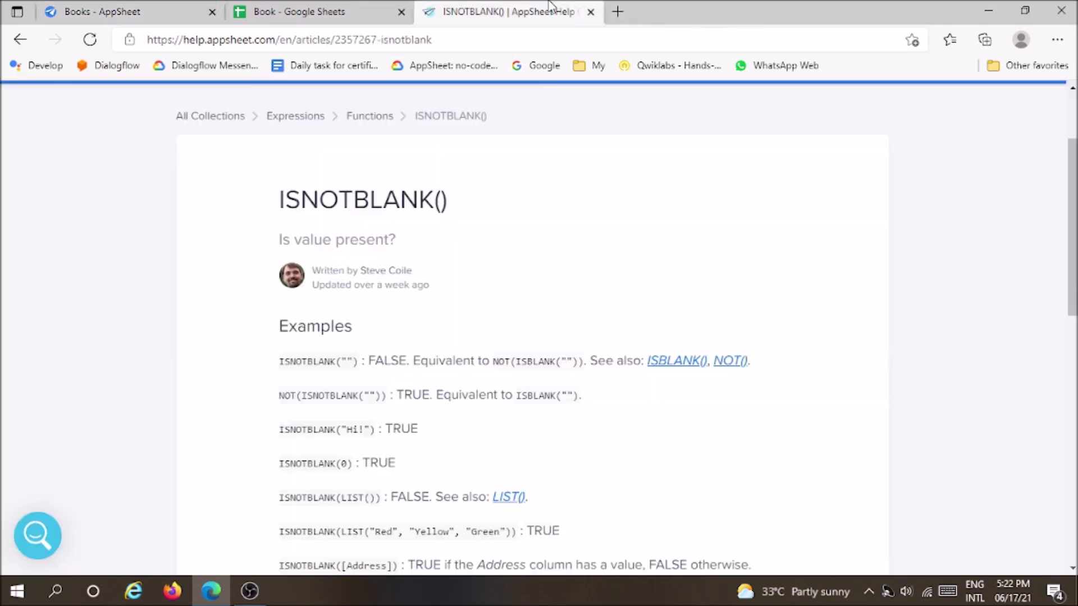
scroll(548, 219, "down", 3)
scroll(547, 243, "down", 1)
scroll(546, 243, "down", 5)
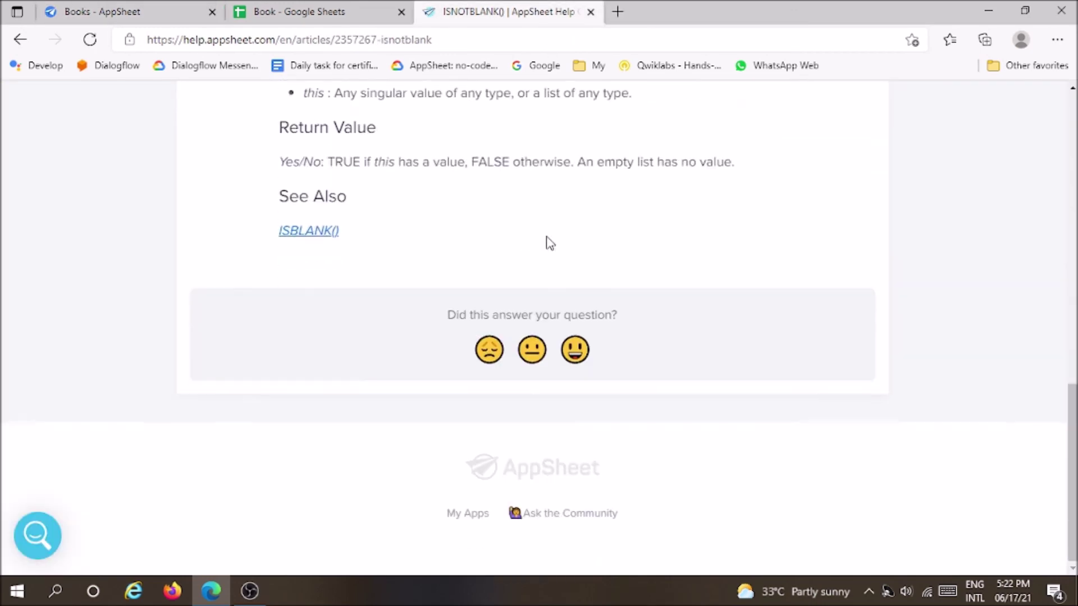